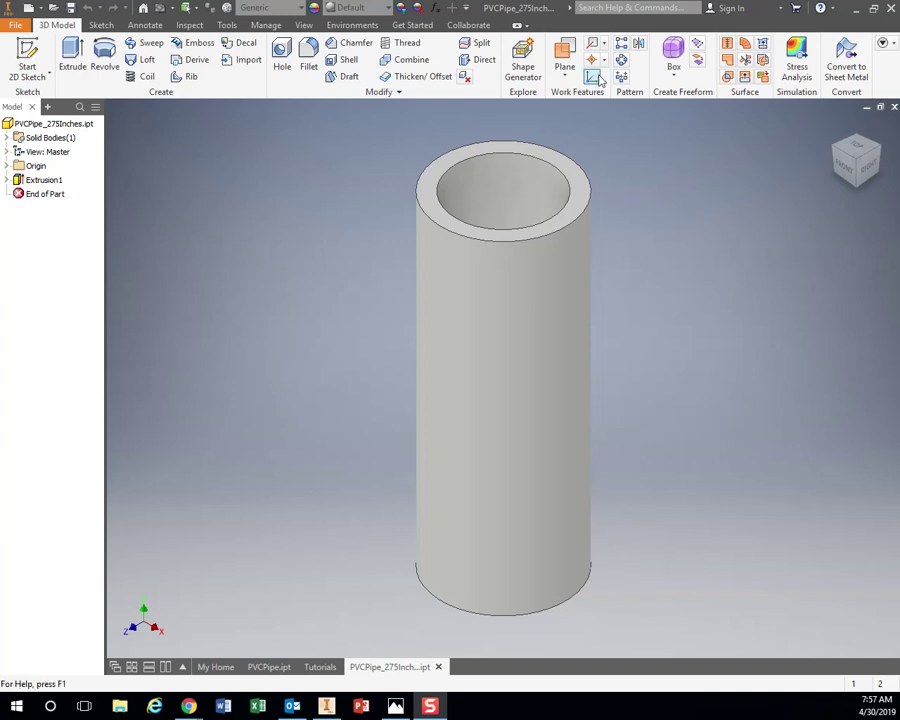
Place the SampleWaterBlasterLayout.jpg Photos window over the PVCPipe_275Inches.ipt model
left_click_drag(899, 176, 572, 128)
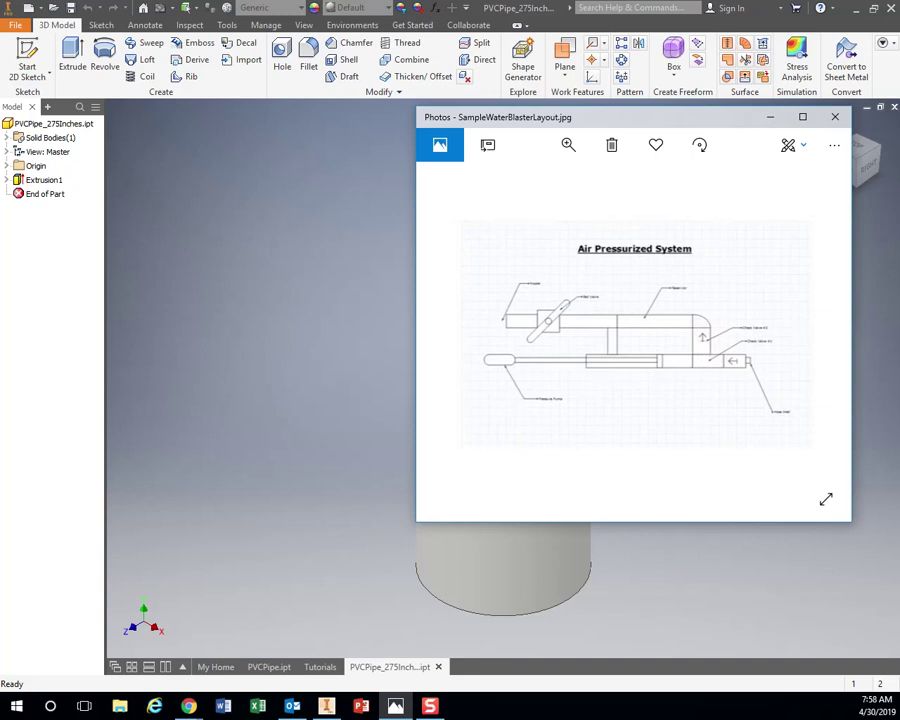
Bring Chrome forward, shift it left, and scroll the Water Blasters page to Inventor Files
key("alt+Tab")
left_click_drag(776, 24, 350, 35)
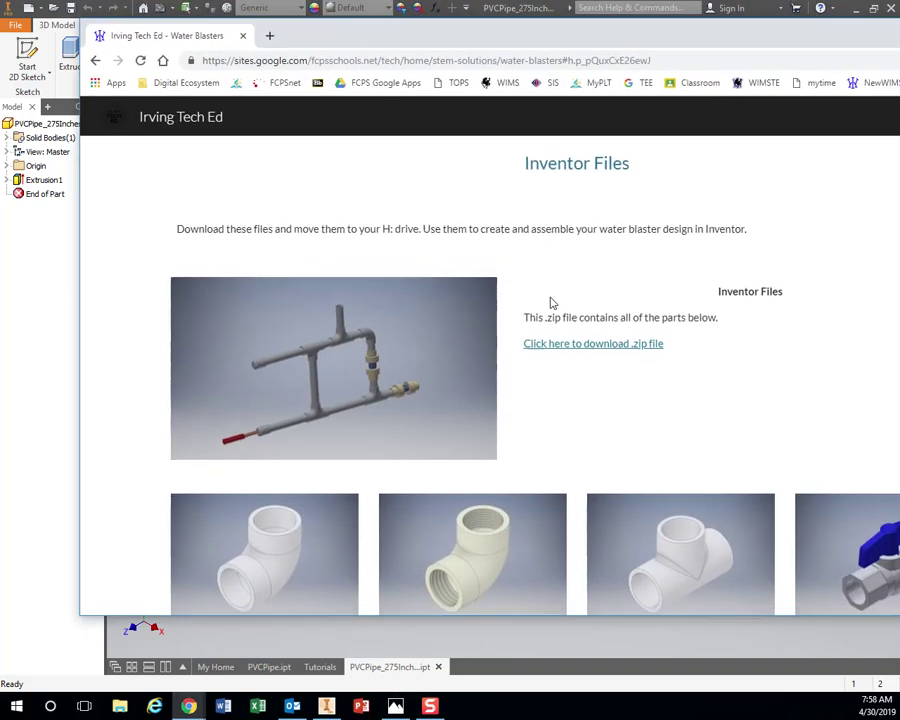
scroll(551, 302, "down", 2)
scroll(376, 436, "up", 1)
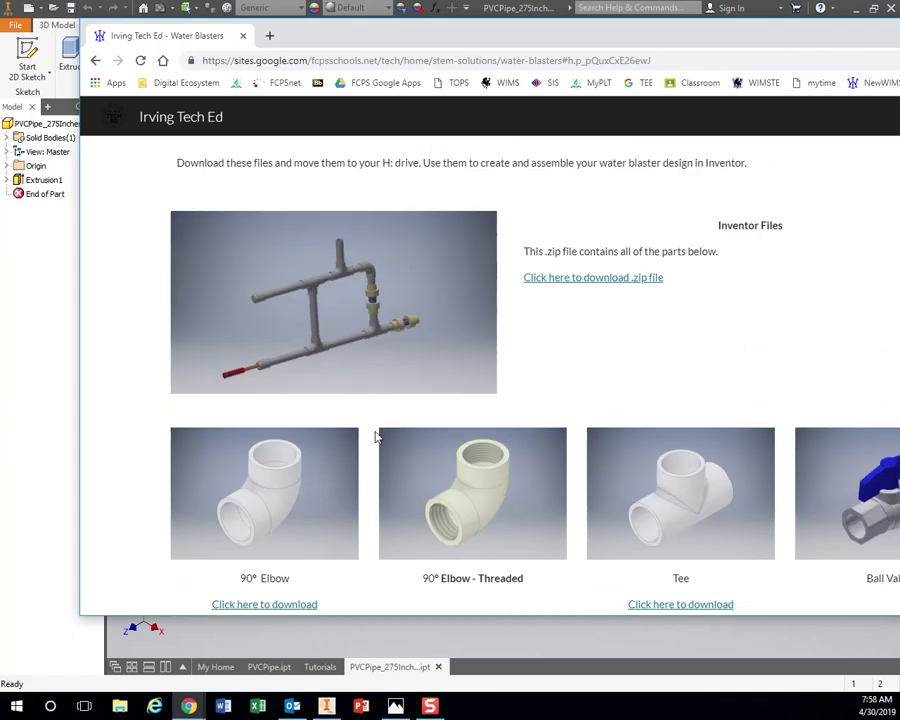
scroll(492, 430, "up", 2)
scroll(492, 428, "down", 2)
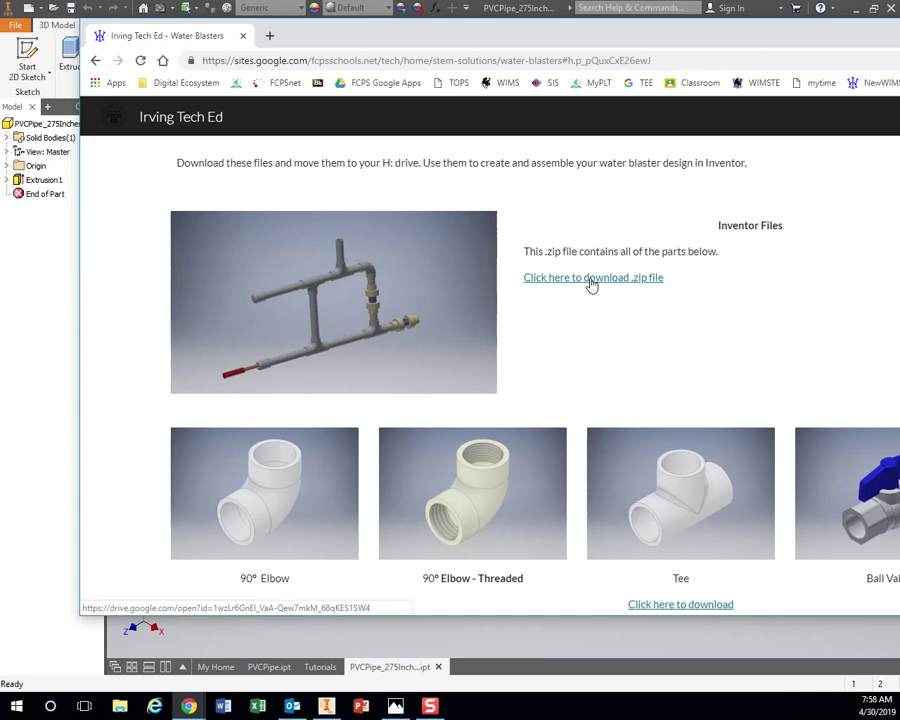
scroll(450, 400, "down", 2)
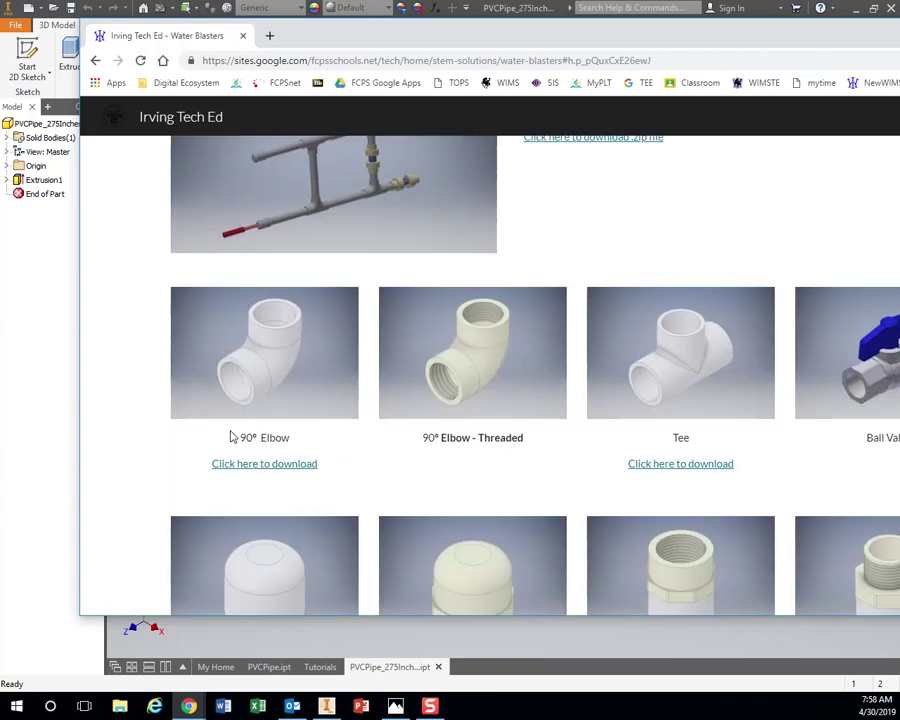
scroll(560, 500, "down", 3)
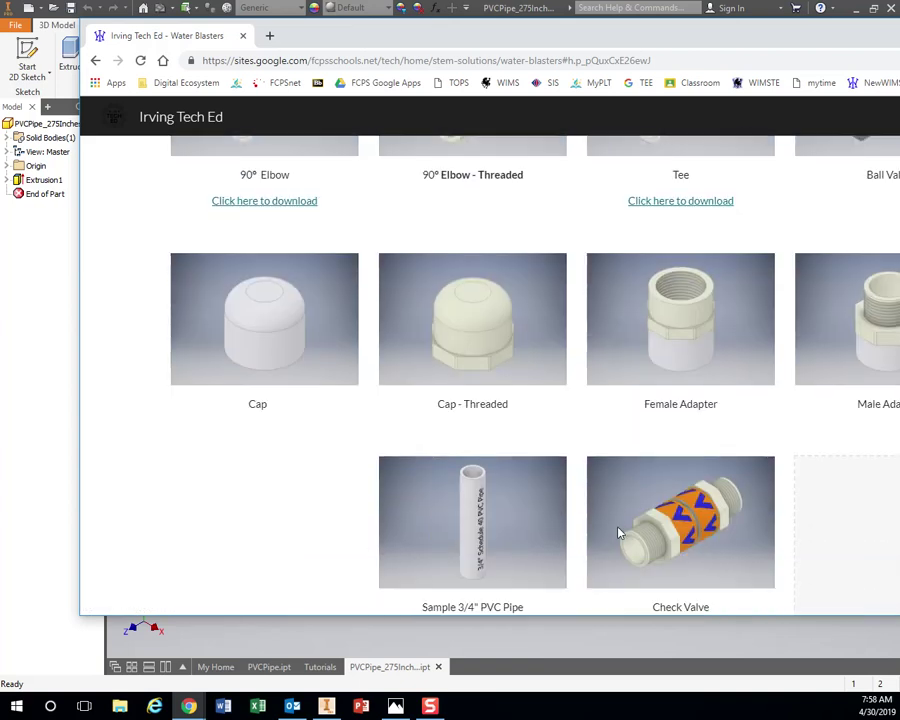
scroll(500, 506, "up", 3)
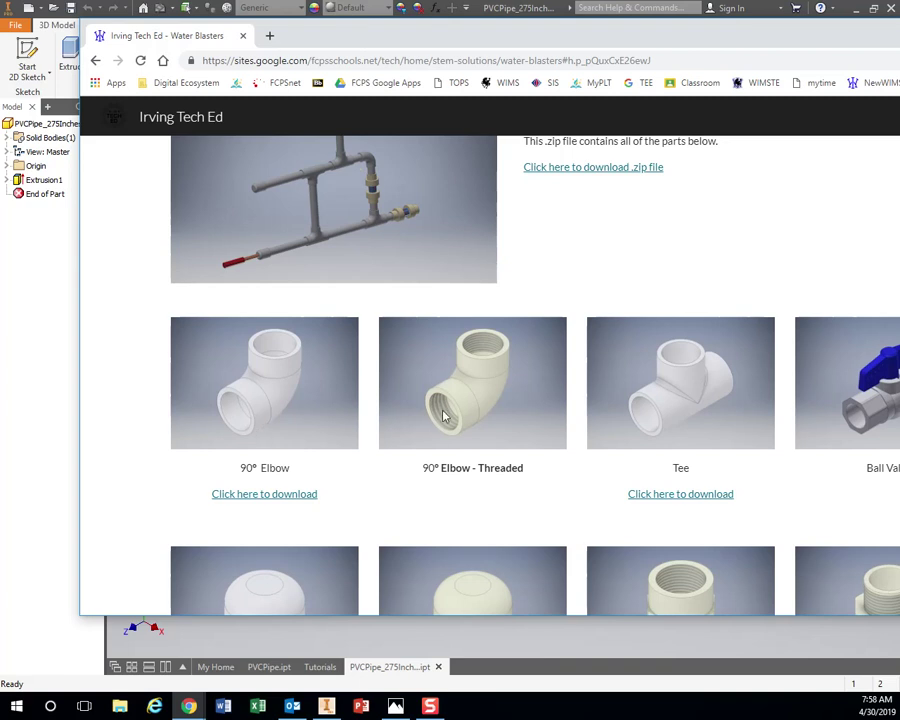
scroll(490, 461, "up", 2)
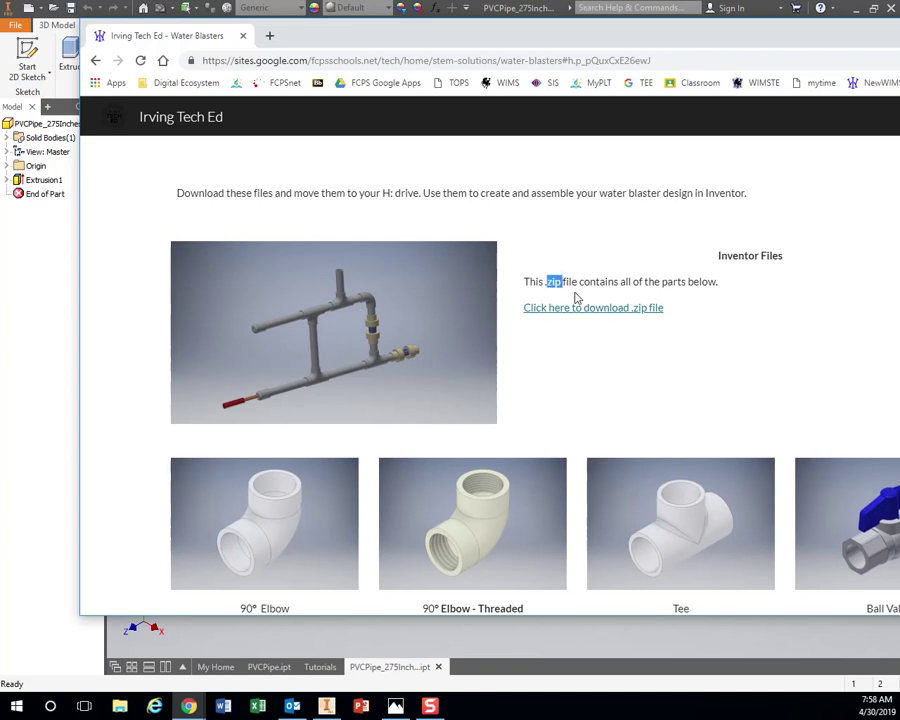
Clear the accidental selection of the zip download link text
left_click(637, 322)
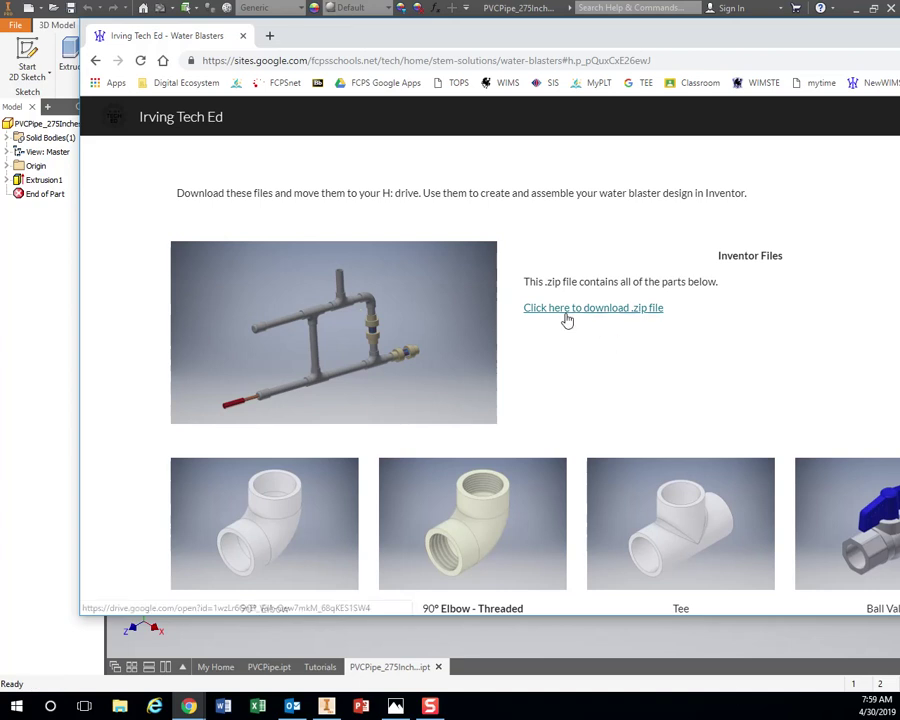
scroll(564, 322, "down", 3)
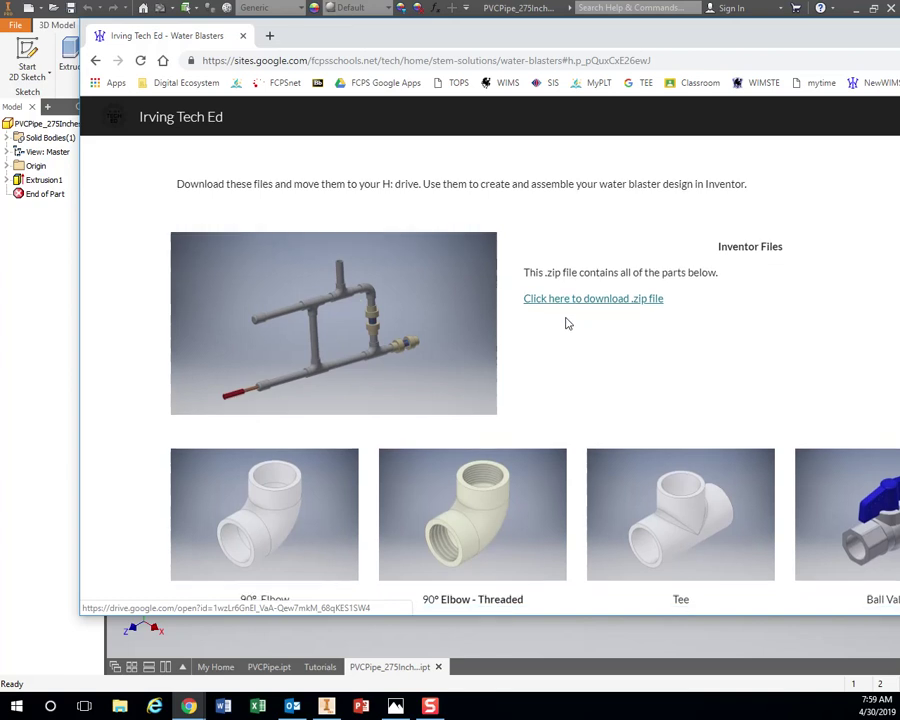
scroll(742, 433, "up", 5)
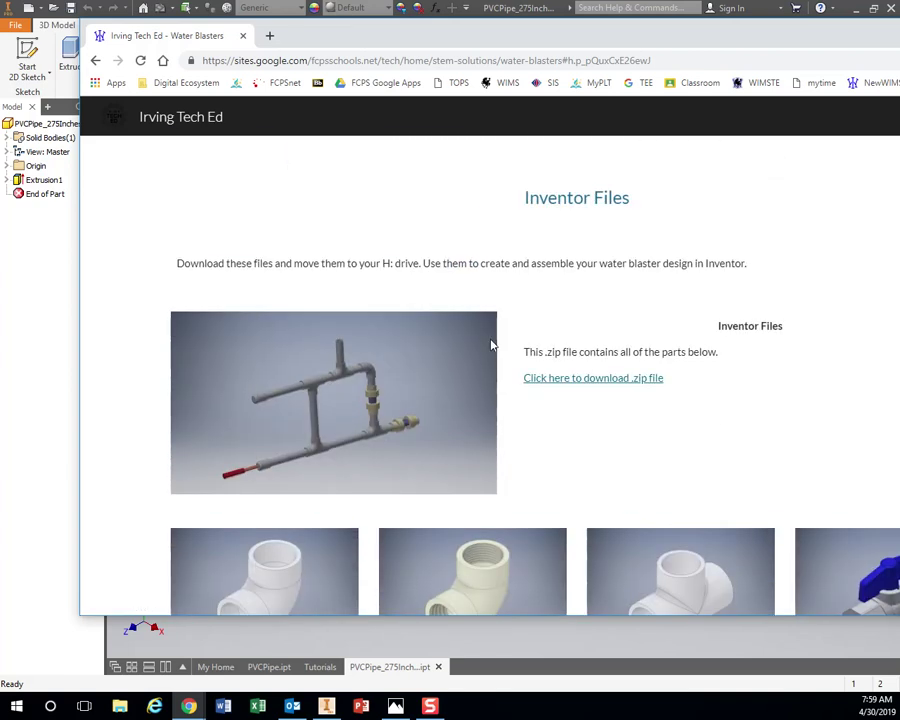
Download WaterBlasterParts_Inventor.zip from the Drive preview and show Chrome's full downloads list
left_click(557, 384)
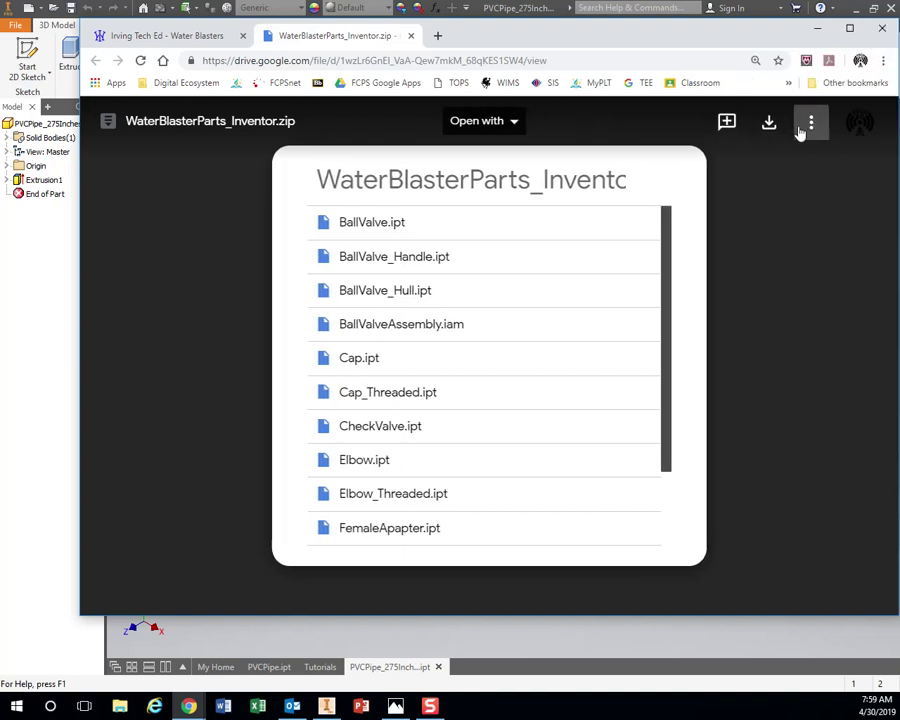
left_click(770, 123)
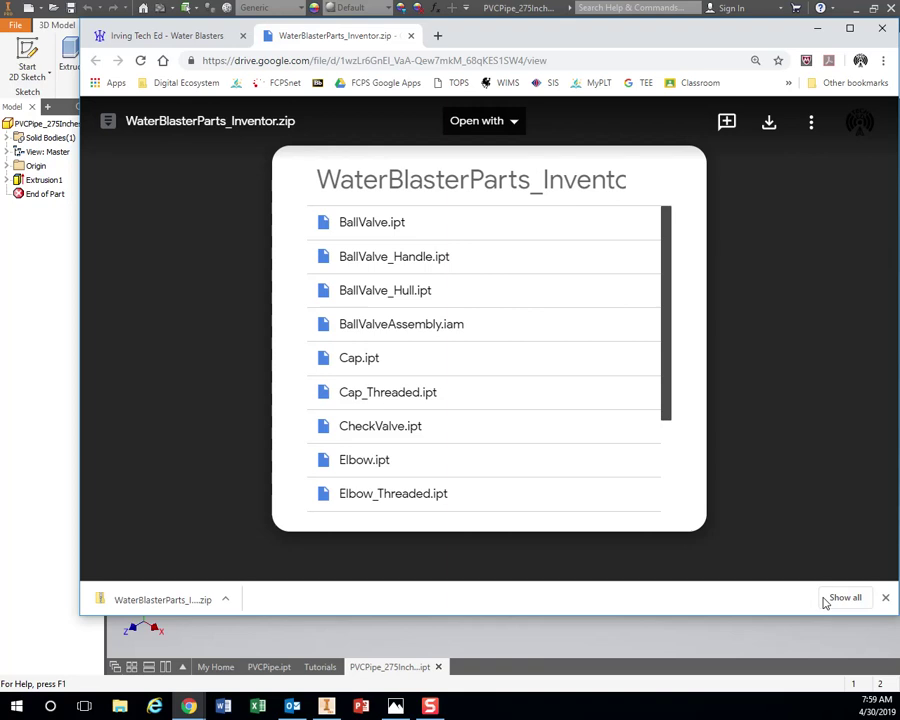
left_click(841, 599)
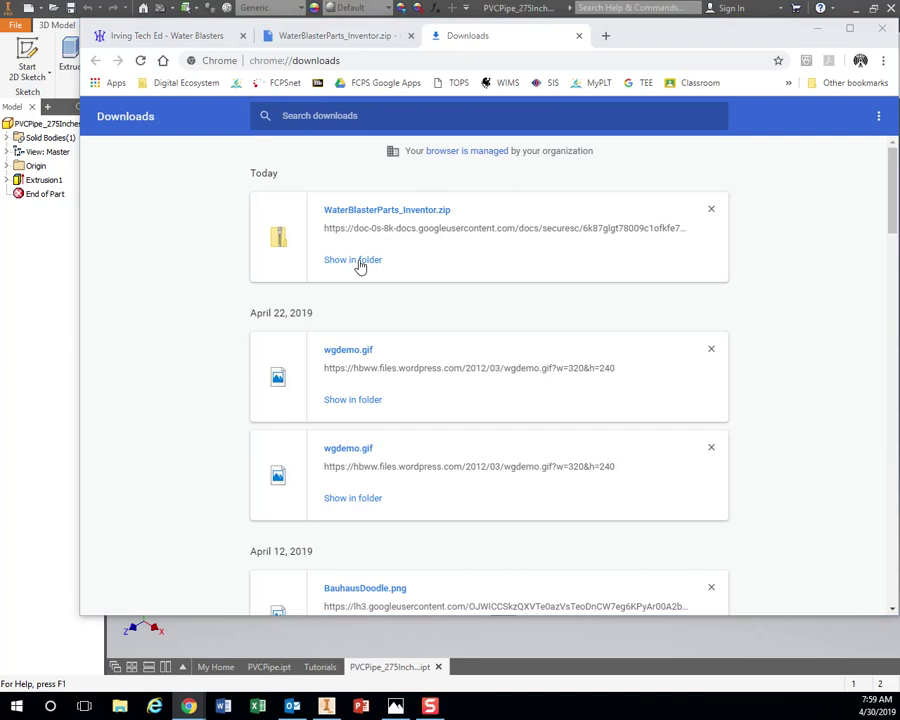
Copy WaterBlasterParts_Inventor.zip from its download folder and go to the H: drive
left_click(360, 262)
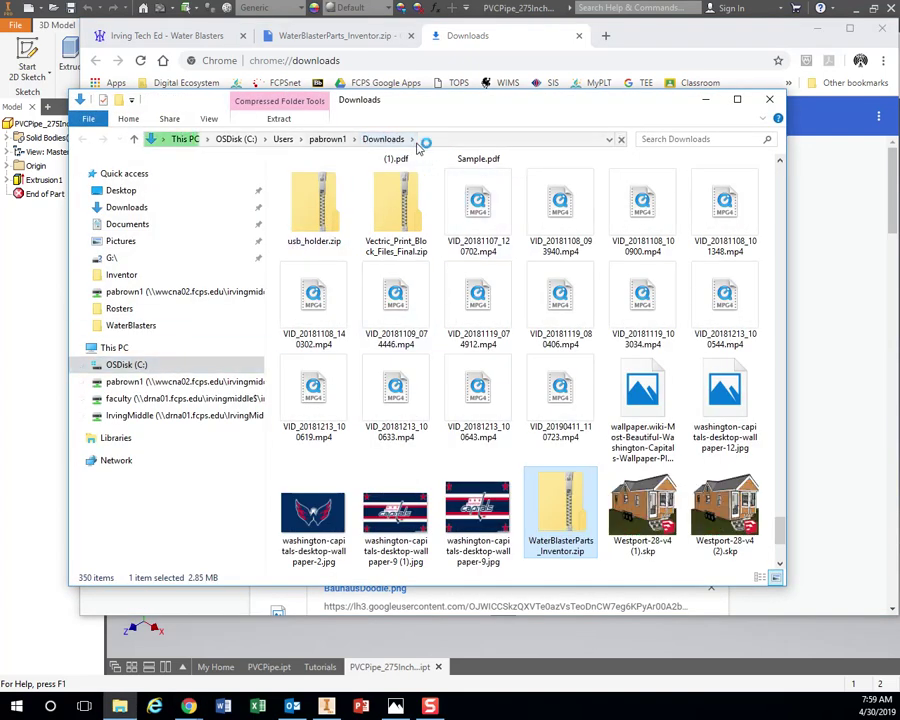
right_click(567, 512)
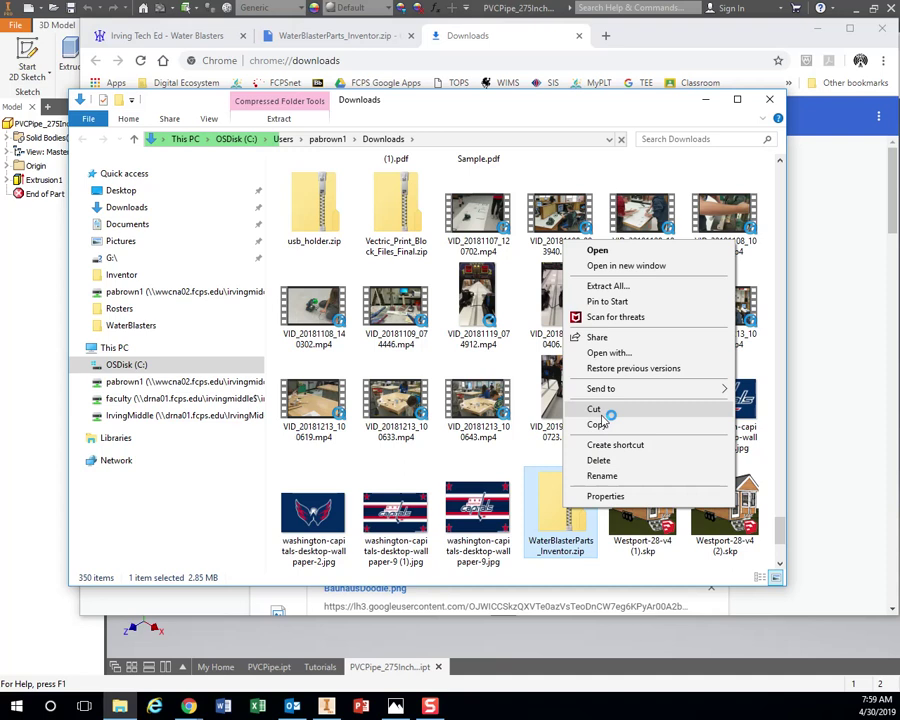
left_click(598, 424)
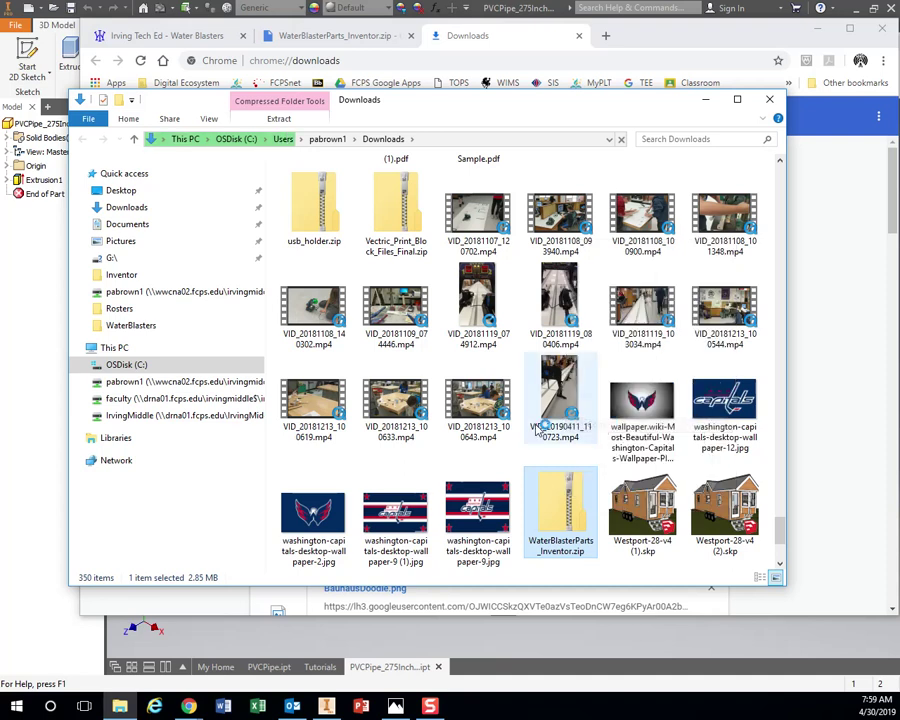
left_click(121, 347)
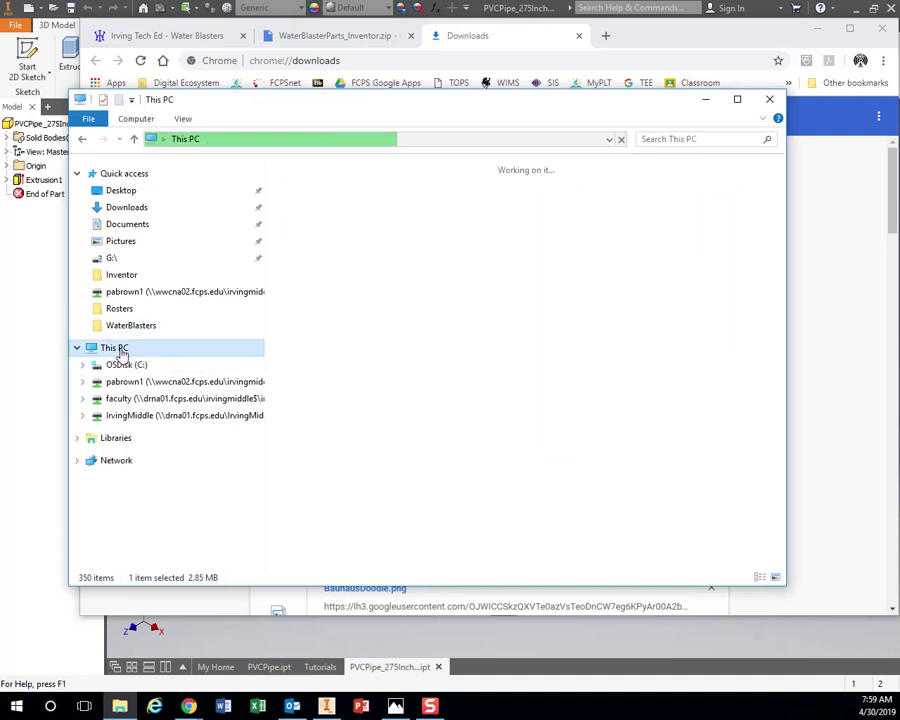
double_click(313, 268)
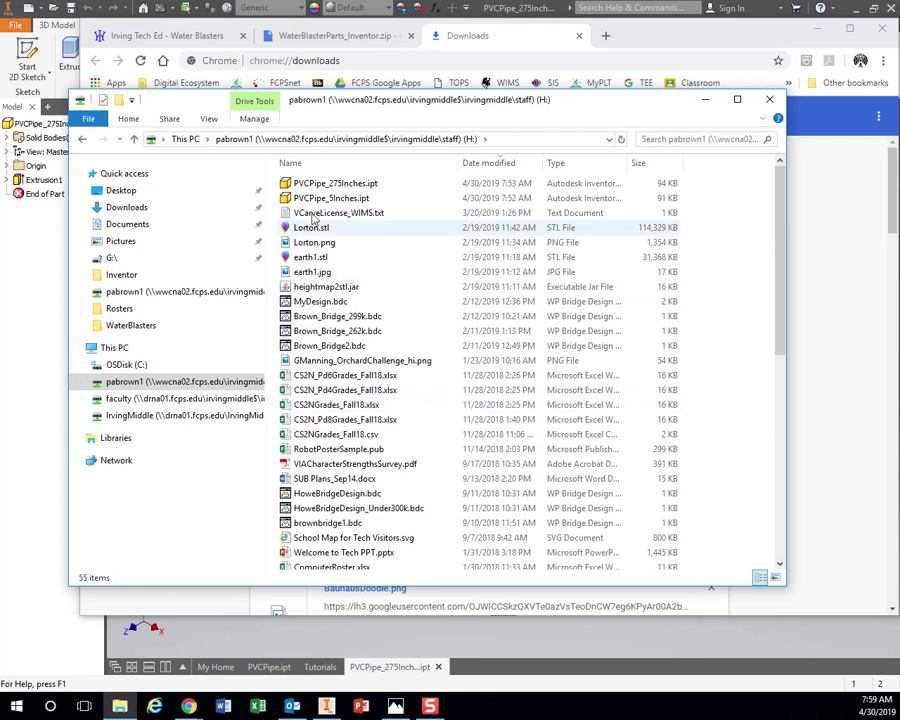
Create a new folder named WaterBlaster, open it, and paste the zip inside
right_click(409, 250)
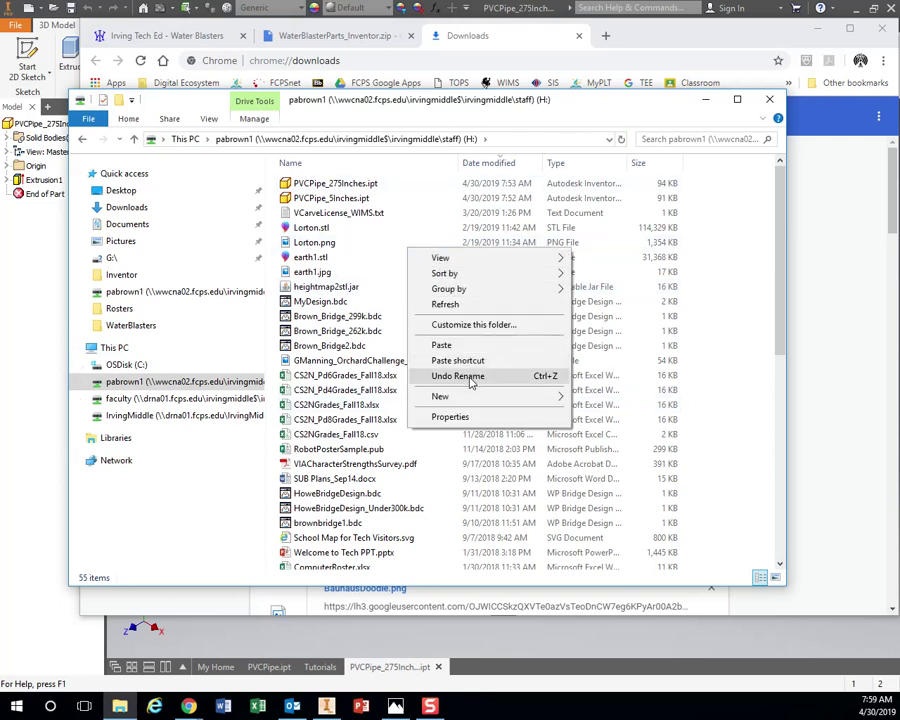
mouse_move(469, 397)
left_click(580, 397)
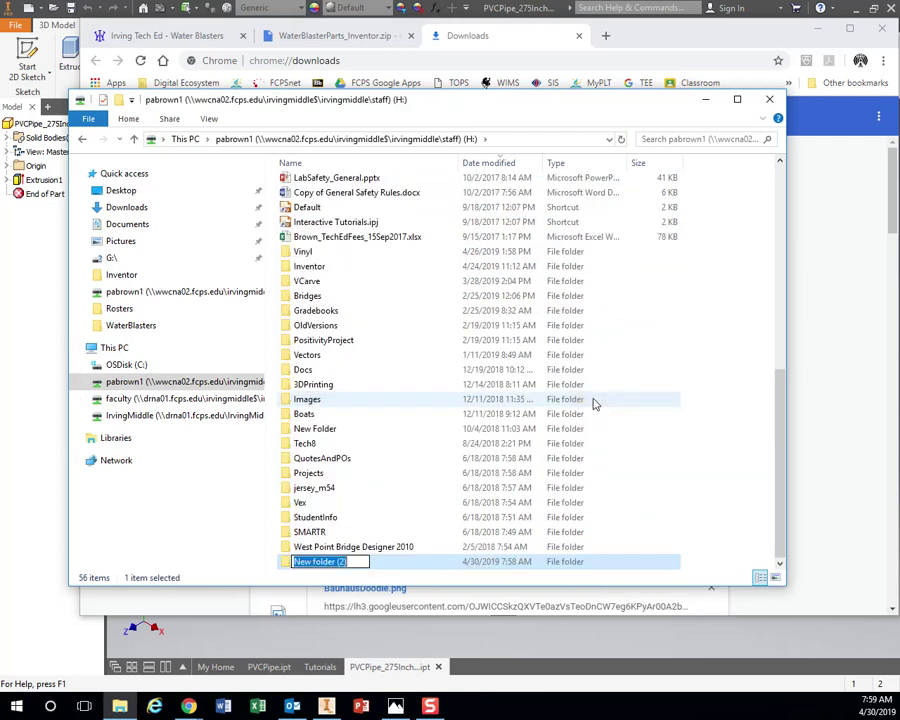
type("WaterBlaster")
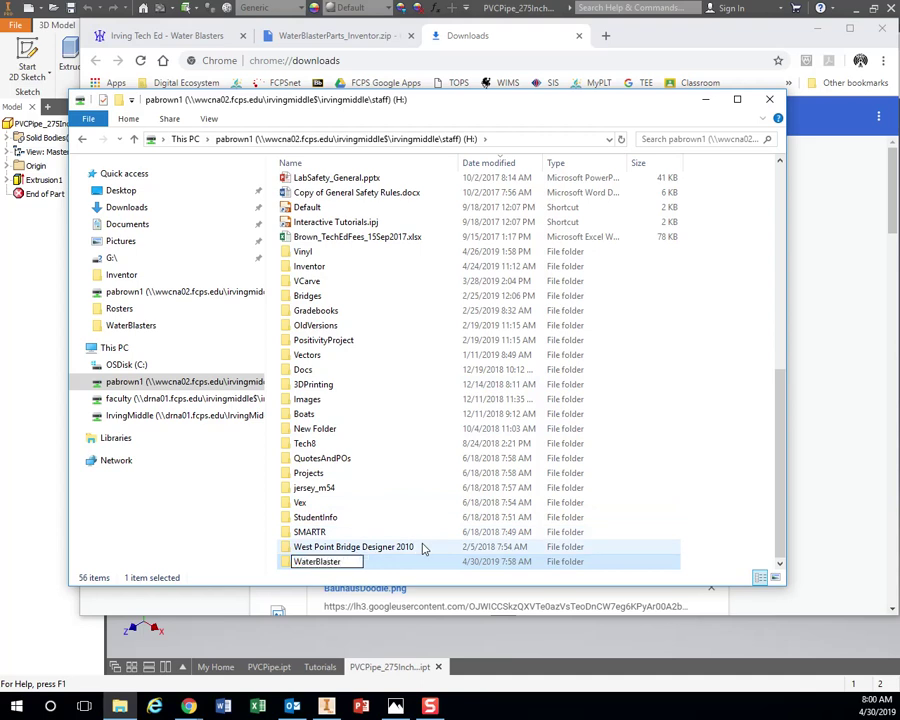
key("Return")
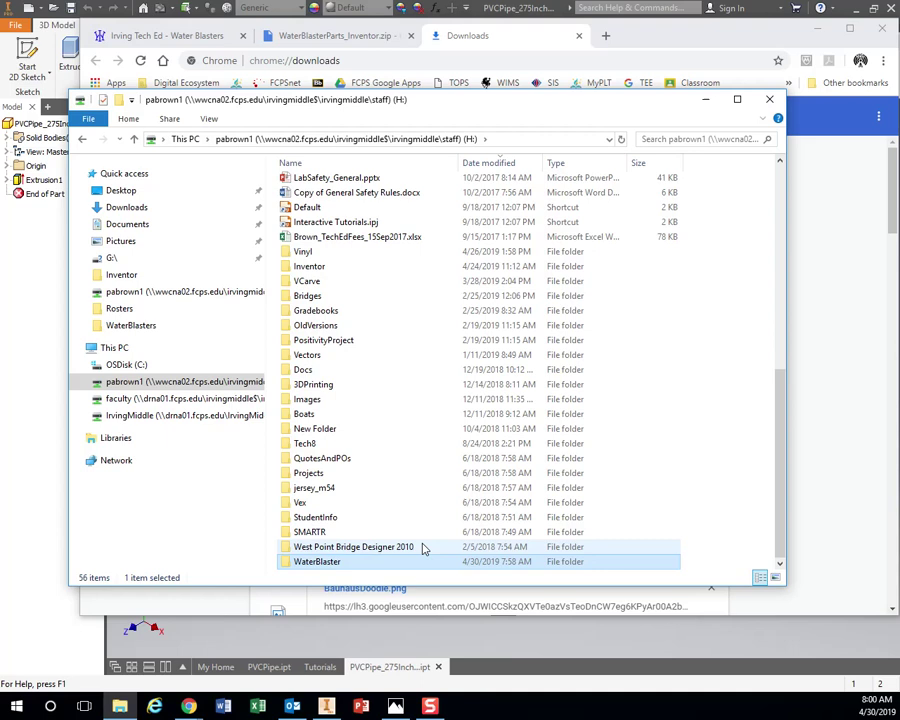
key("Return")
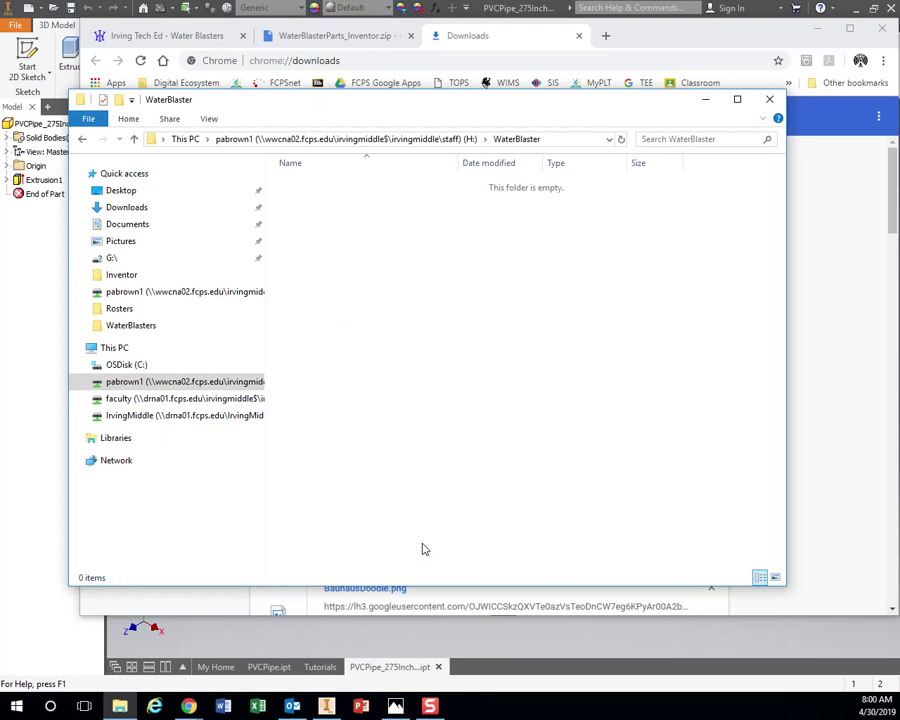
right_click(406, 258)
left_click(446, 357)
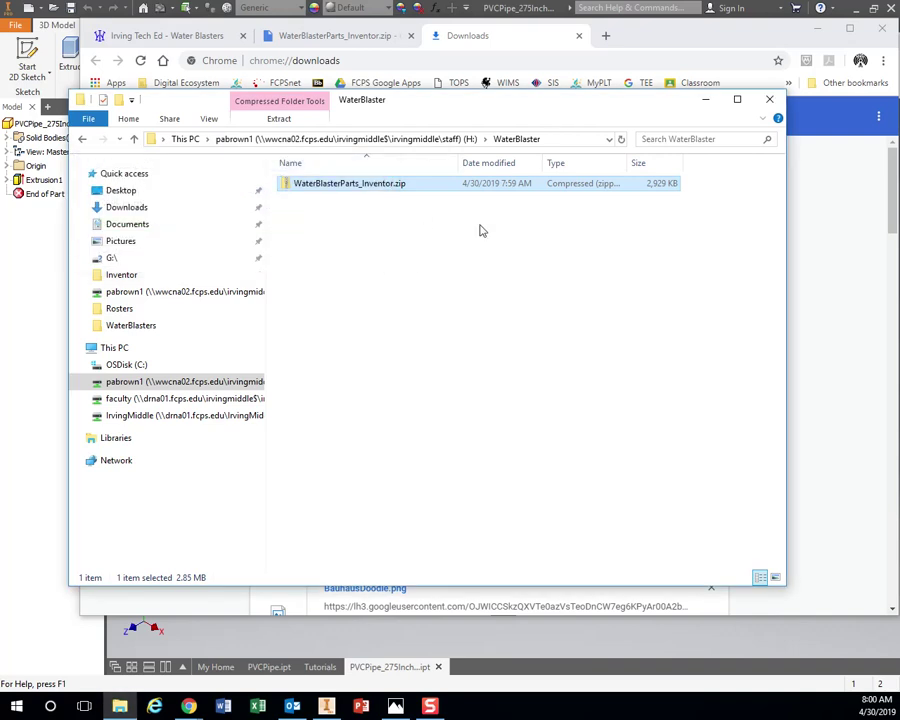
Extract all of WaterBlasterParts_Inventor.zip into the default WaterBlasterParts_Inventor folder
left_click(464, 311)
left_click(338, 185)
left_click(280, 121)
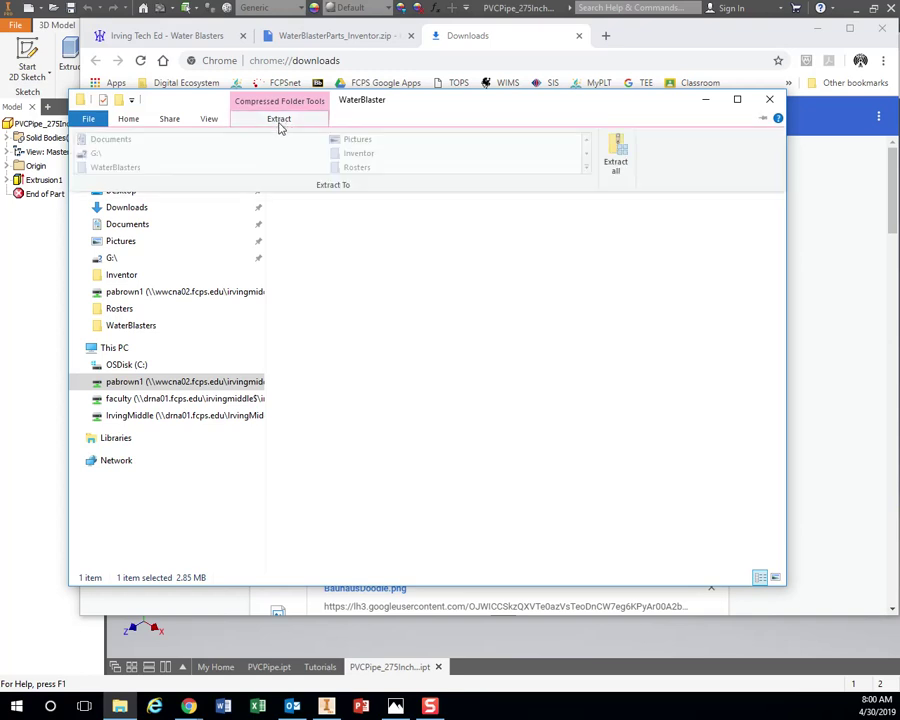
left_click(615, 152)
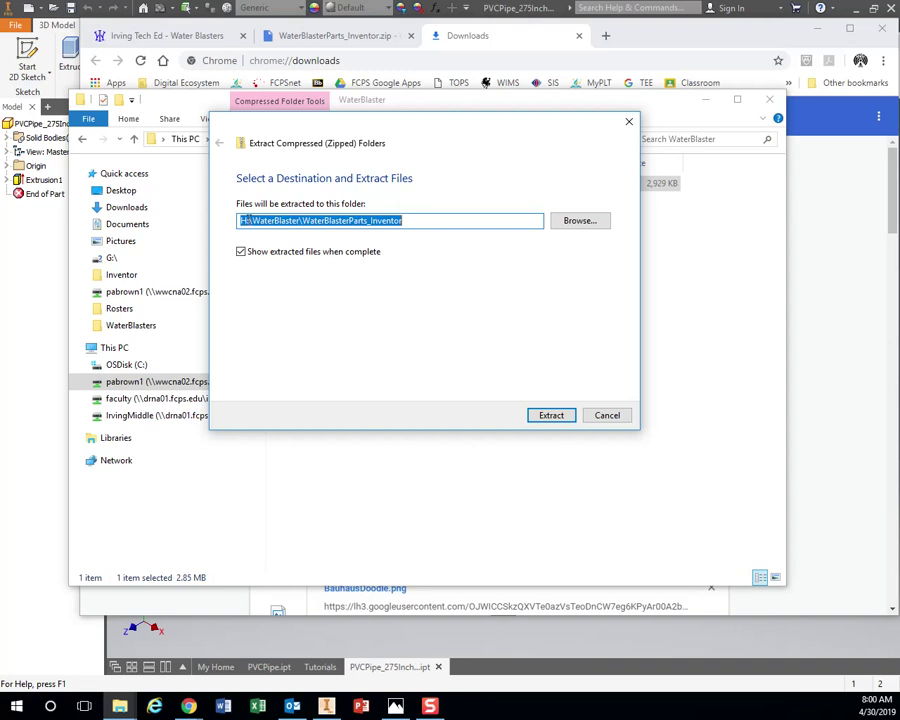
left_click(553, 416)
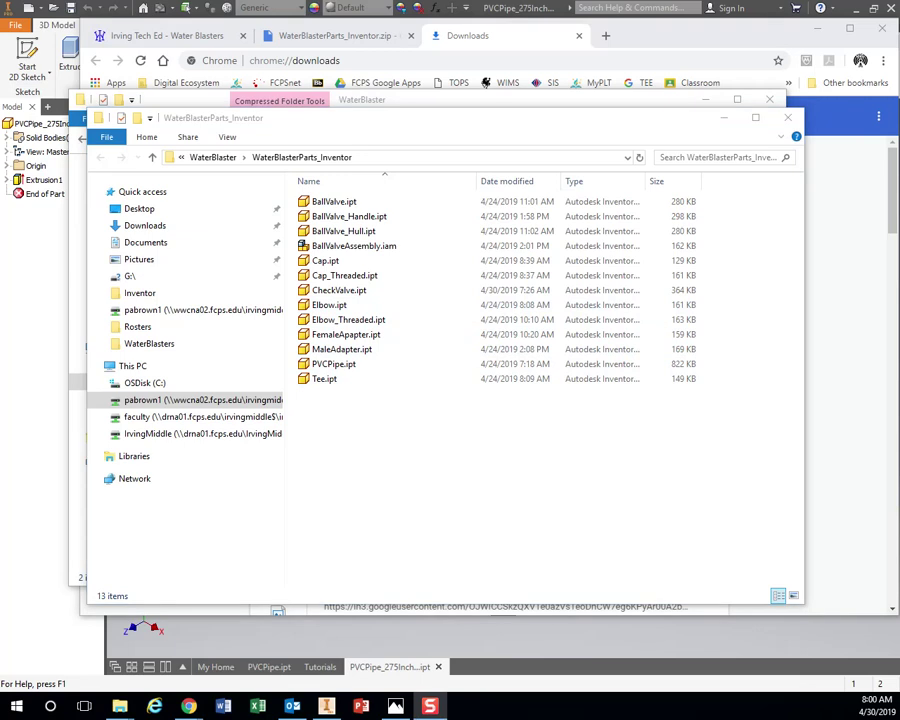
In Inventor, start opening a file and browse the Open dialog to This PC
left_click(327, 708)
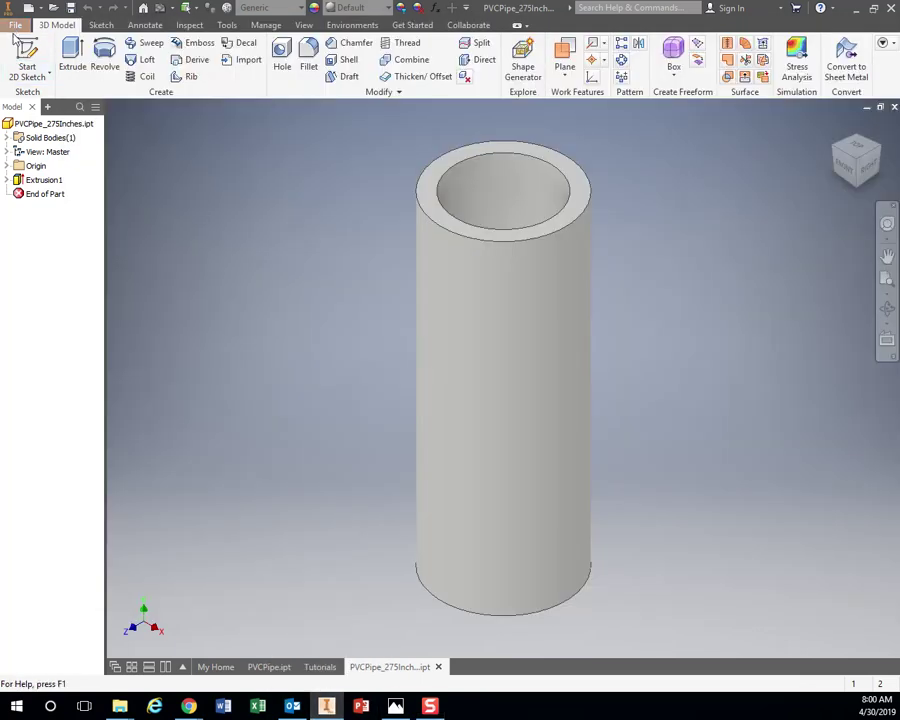
left_click(14, 25)
left_click(37, 112)
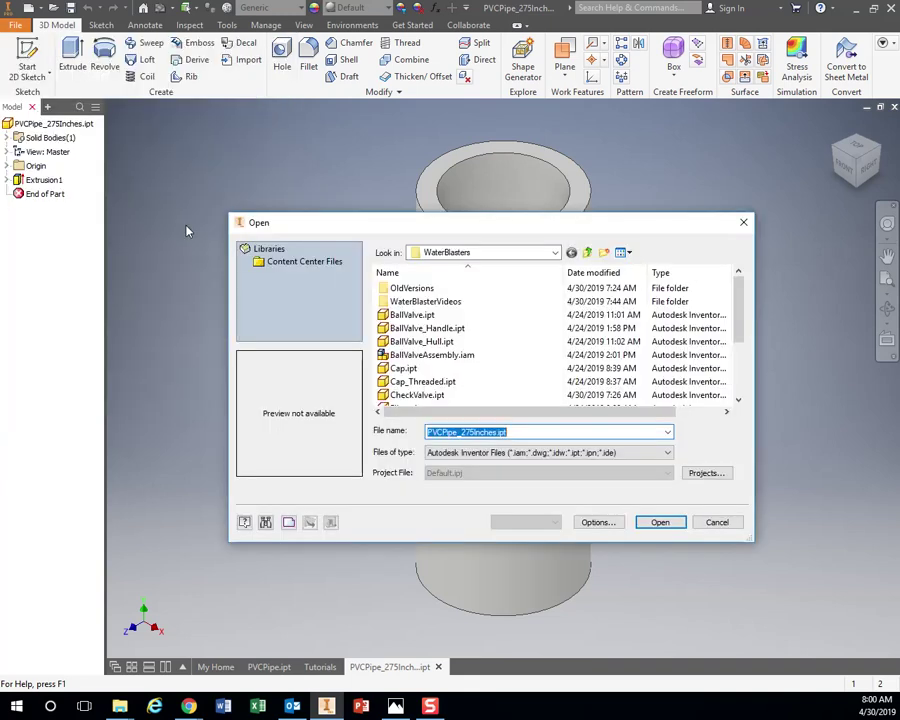
left_click(590, 253)
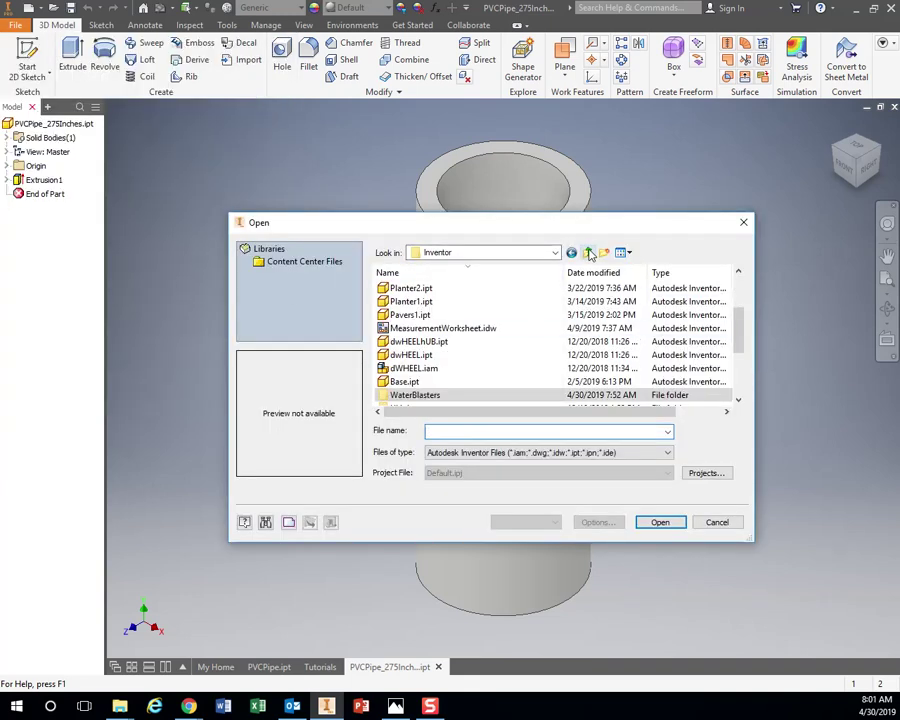
left_click(590, 253)
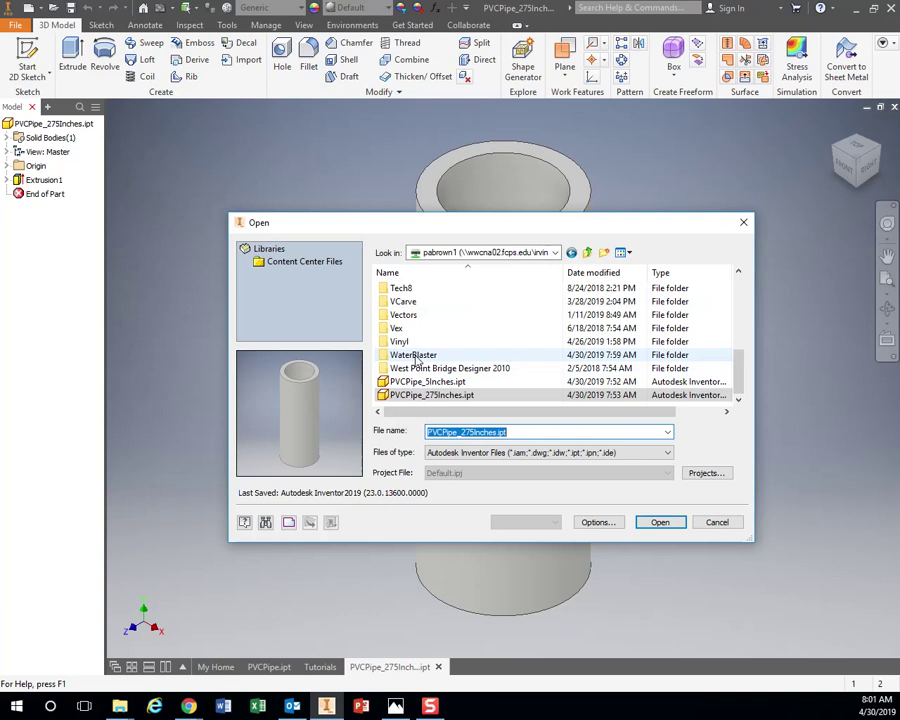
left_click(461, 254)
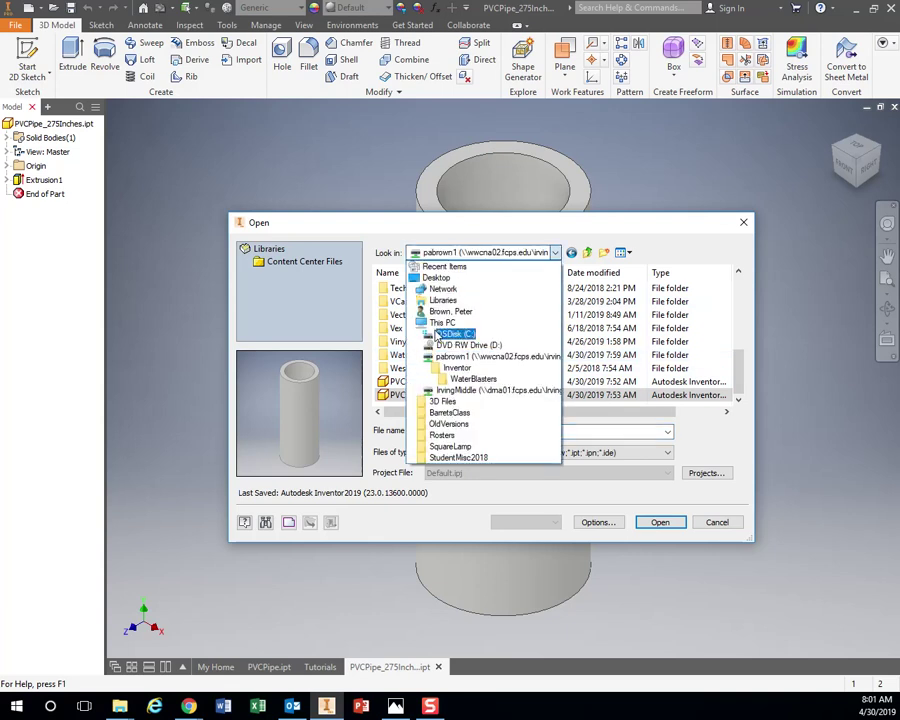
left_click(290, 312)
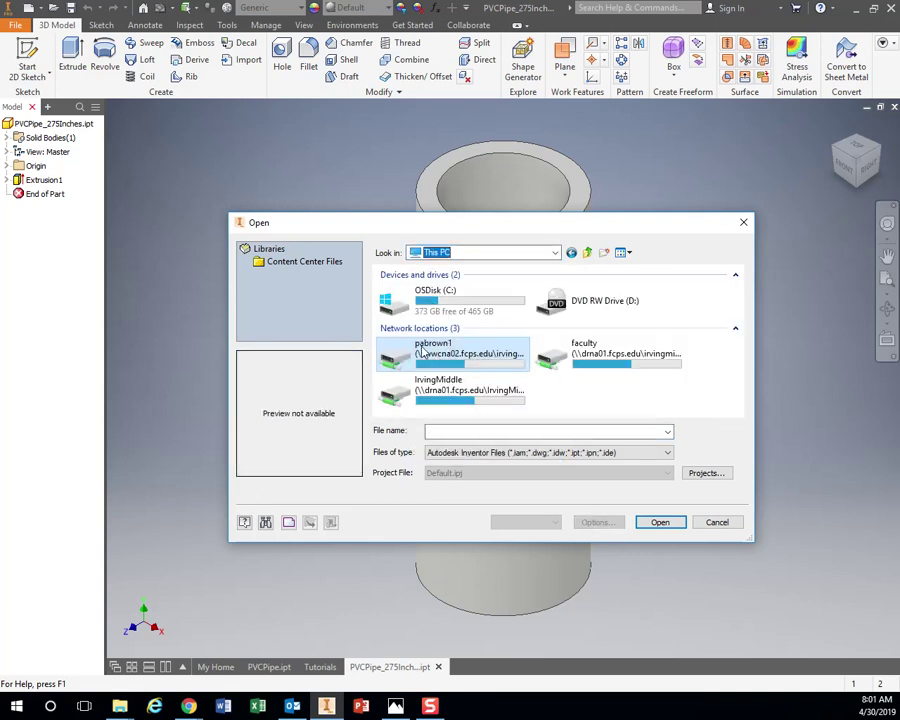
Go to H: > WaterBlaster > WaterBlasterParts_Inventor and open Elbow.ipt
double_click(437, 345)
scroll(421, 387, "down", 7)
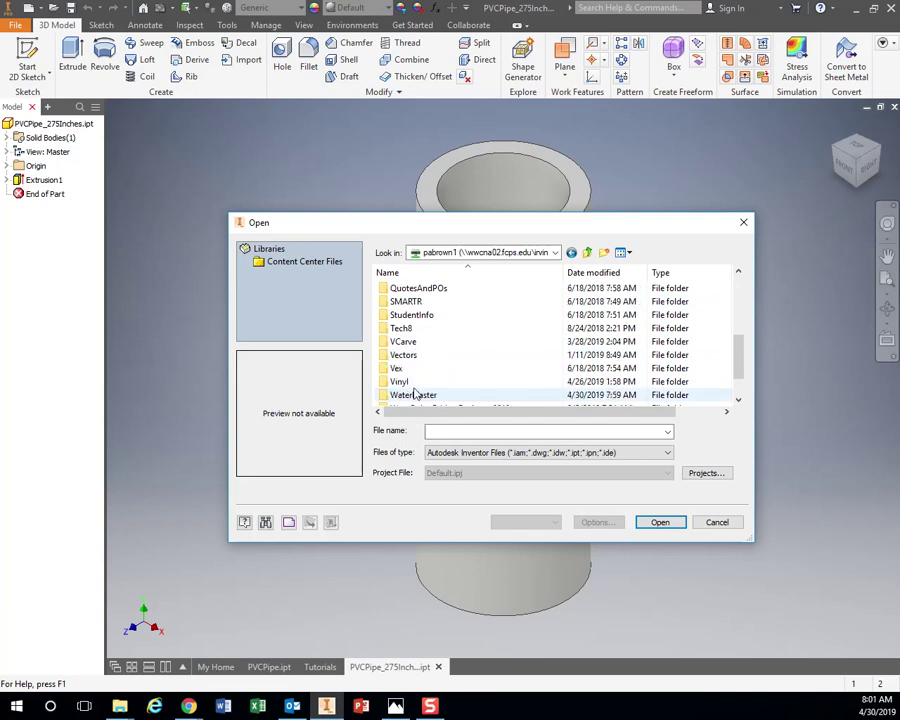
double_click(410, 357)
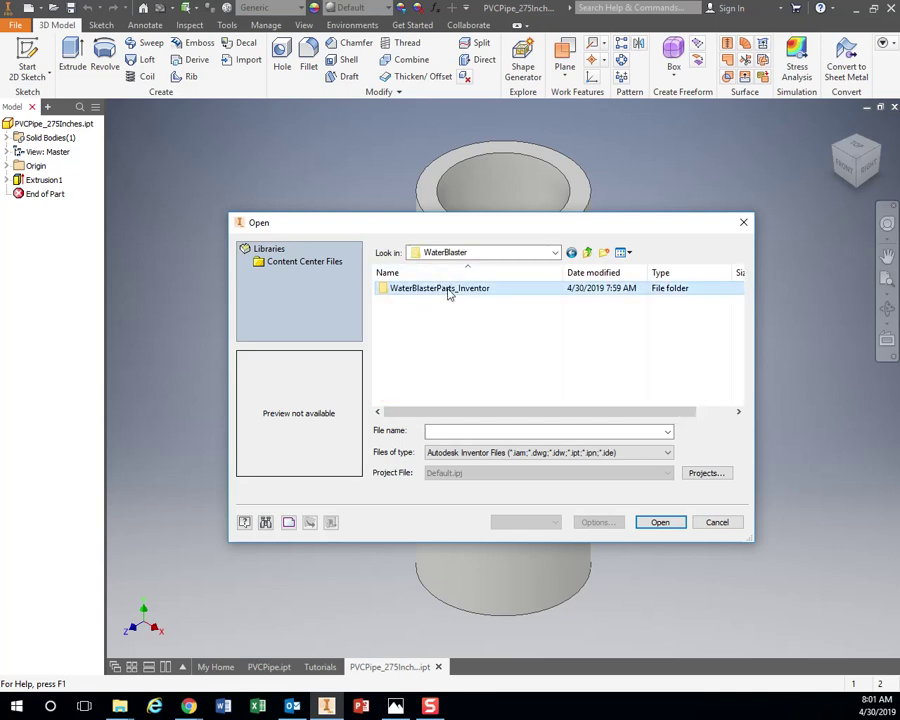
double_click(444, 288)
scroll(411, 360, "down", 1)
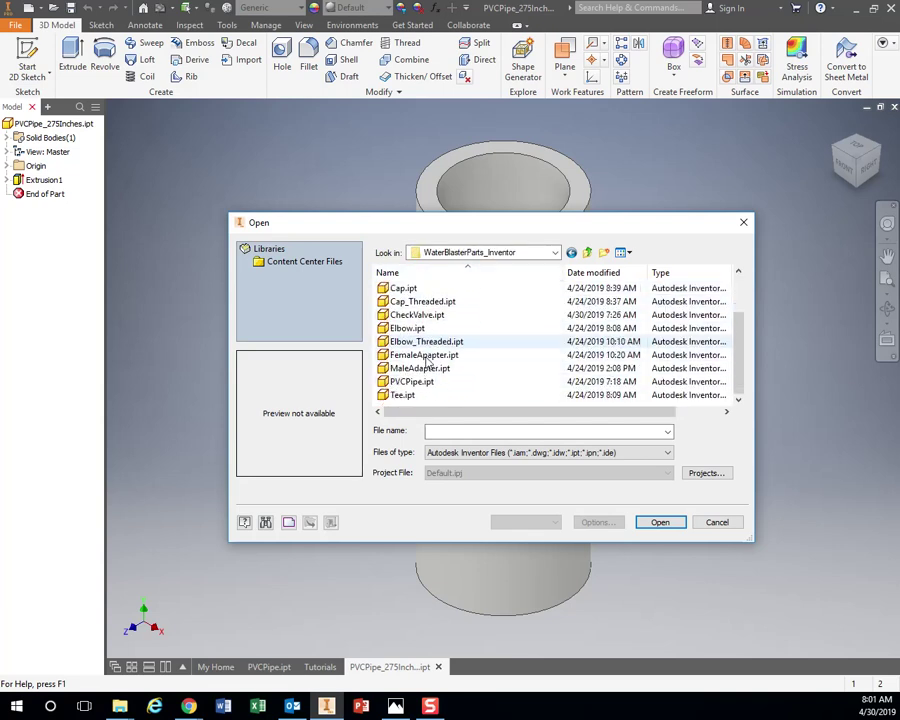
scroll(430, 395, "up", 1)
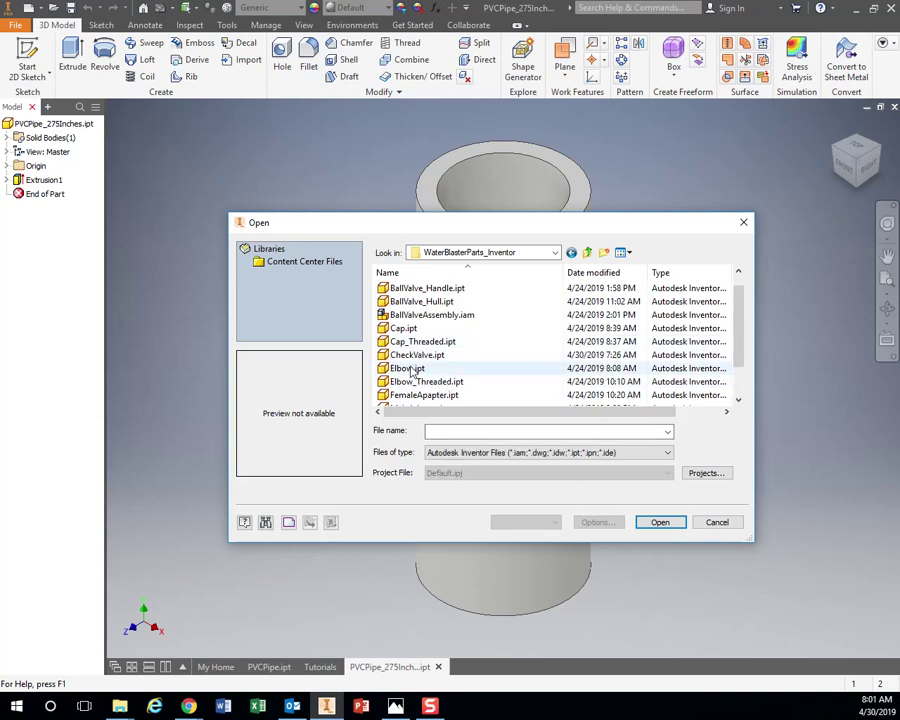
left_click(412, 369)
left_click(664, 521)
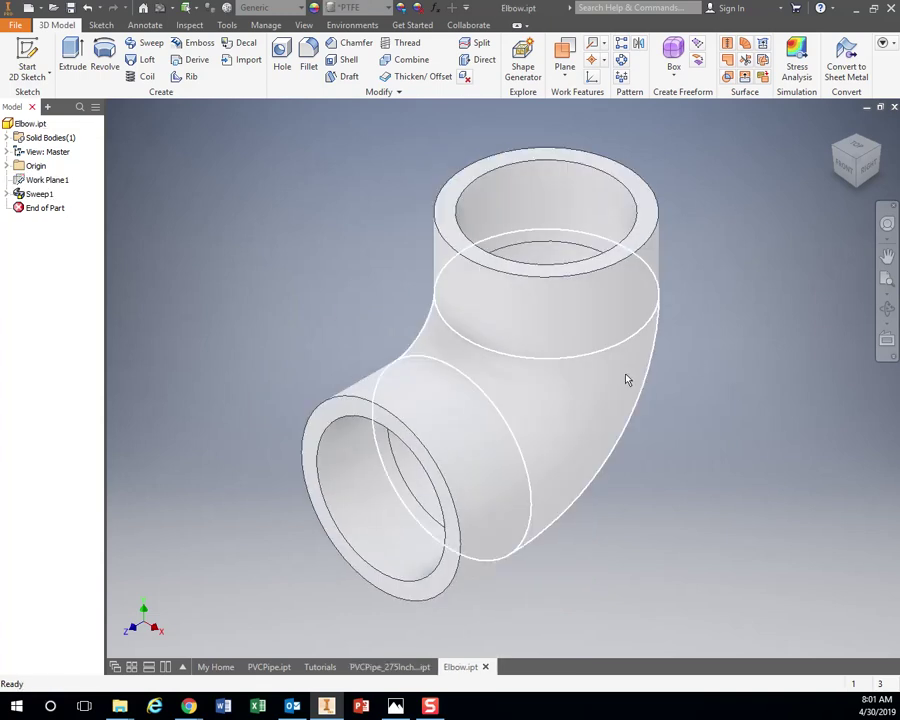
Orbit the Elbow.ipt fitting to view it from another side
middle_click_drag(627, 380, 581, 363, "shift")
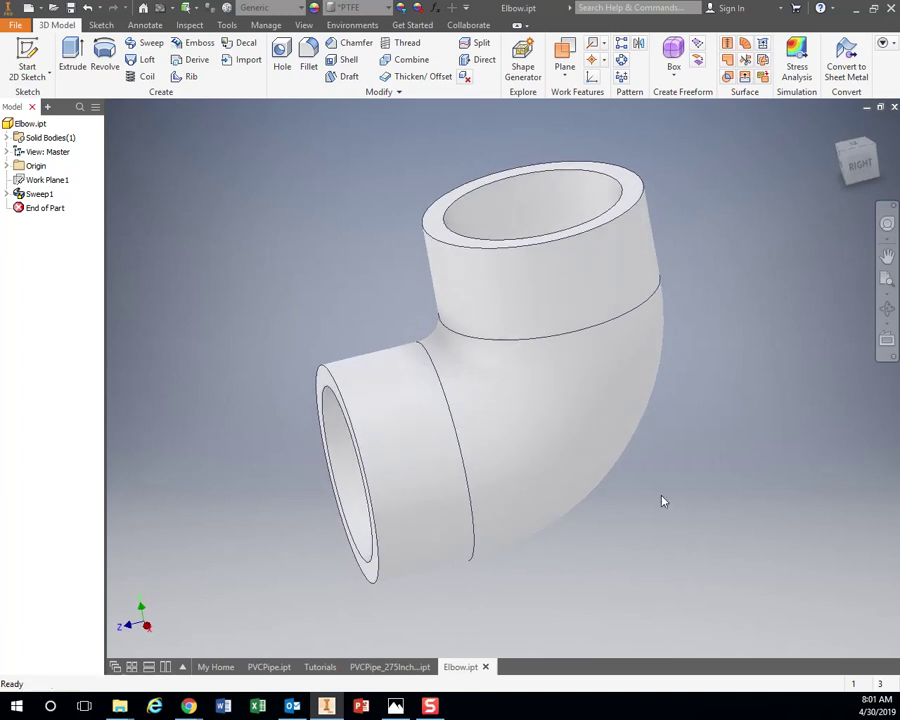
Switch back to the SampleWaterBlasterLayout.jpg Air Pressurized System diagram in Photos
key("alt+Tab")
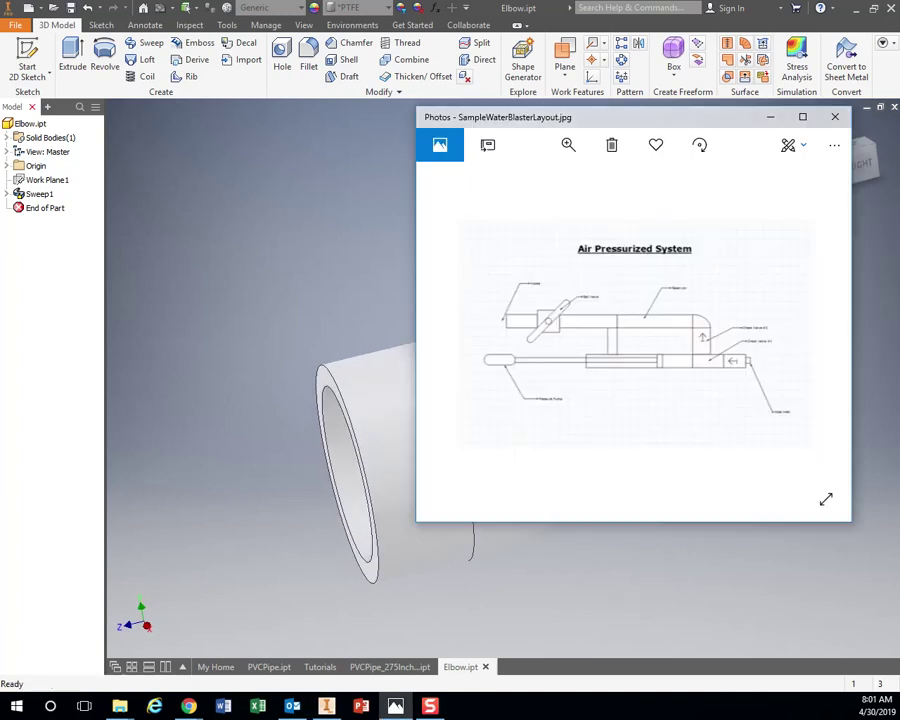